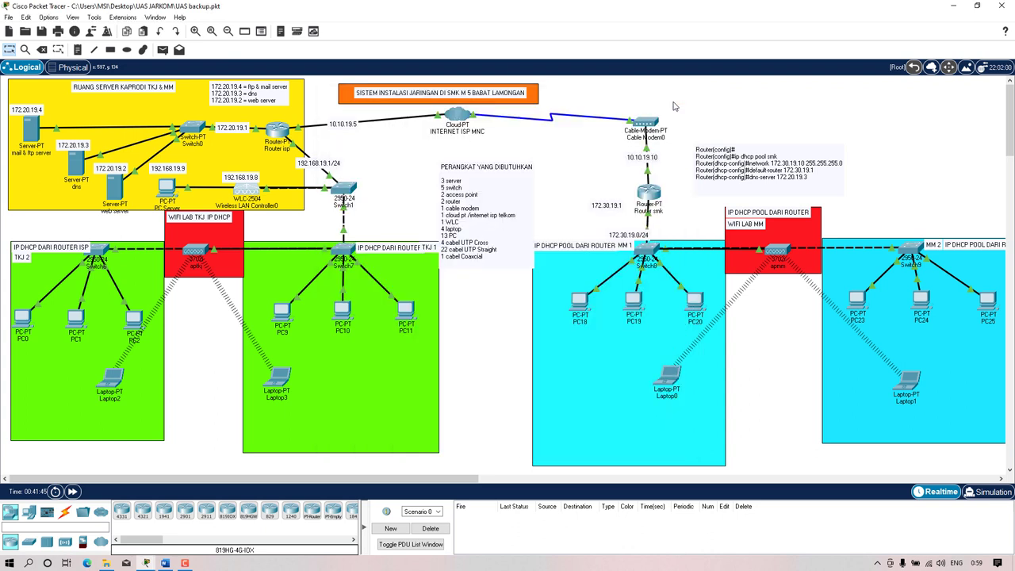
click(171, 187)
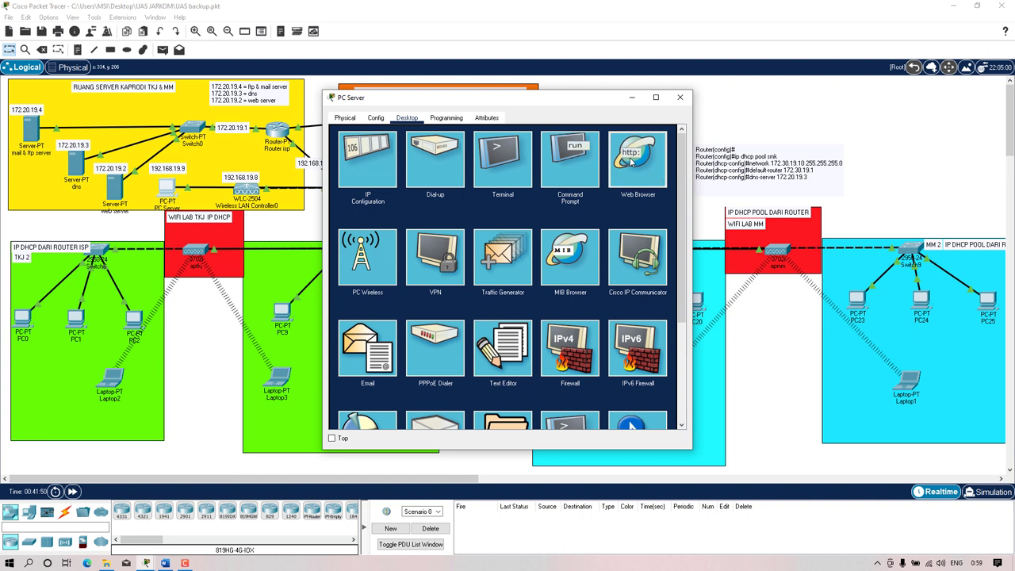
click(632, 159)
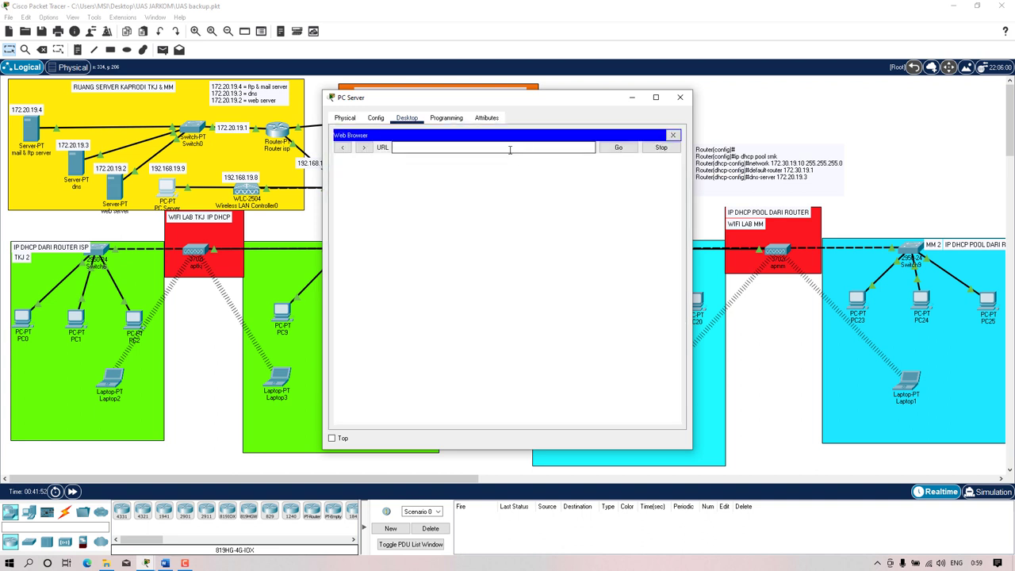
text(192.168)
text(.19.8)
key(Return)
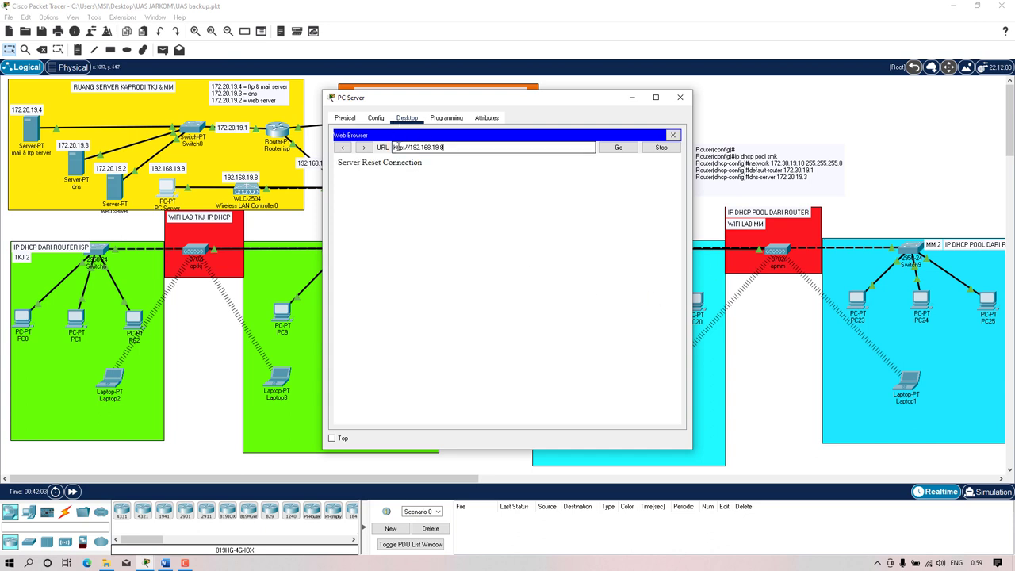
text(s)
key(Return)
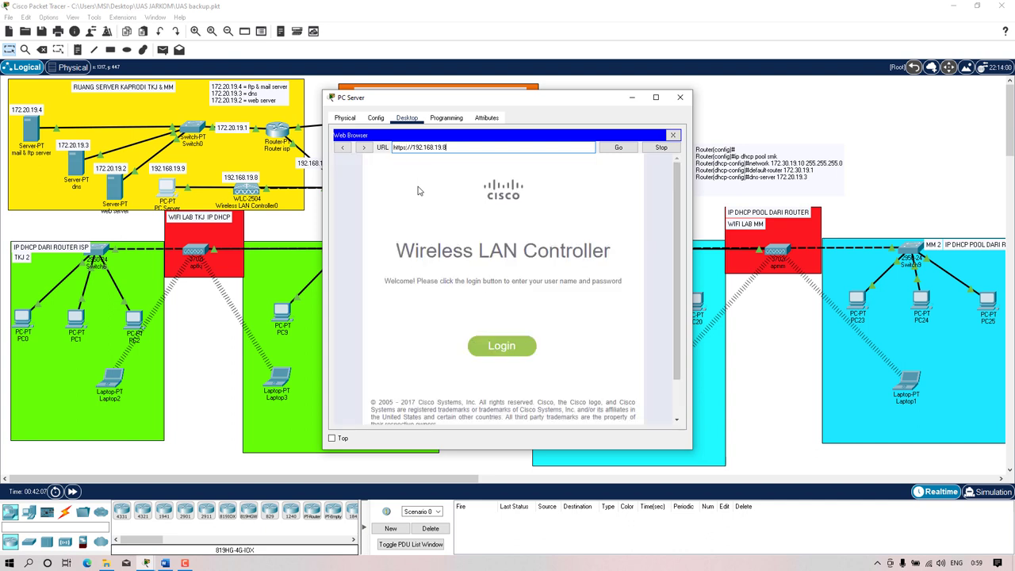
Log in to the controller as admin and widen the PC Server window
click(518, 355)
text(admin)
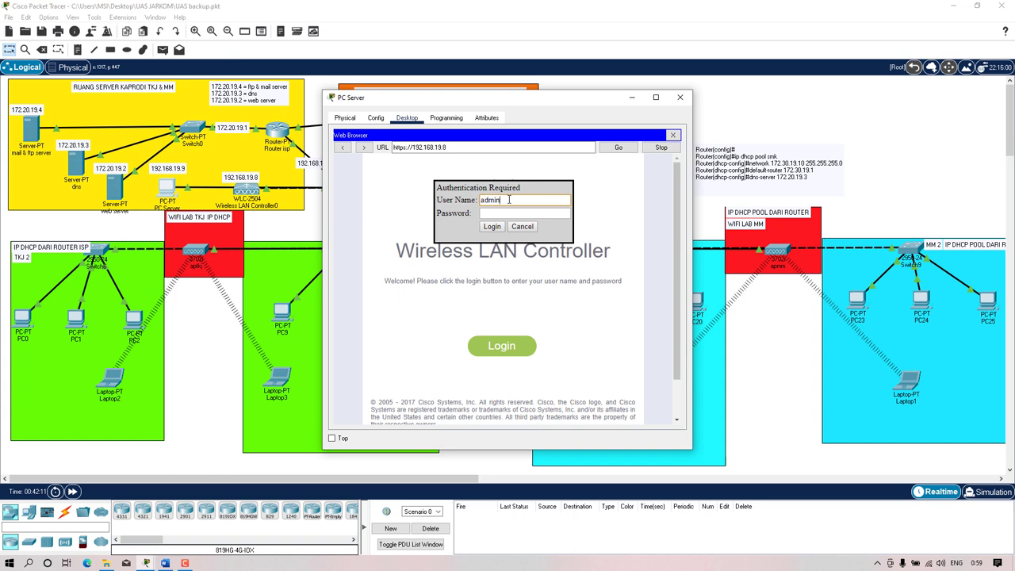
key(Tab)
key(Return)
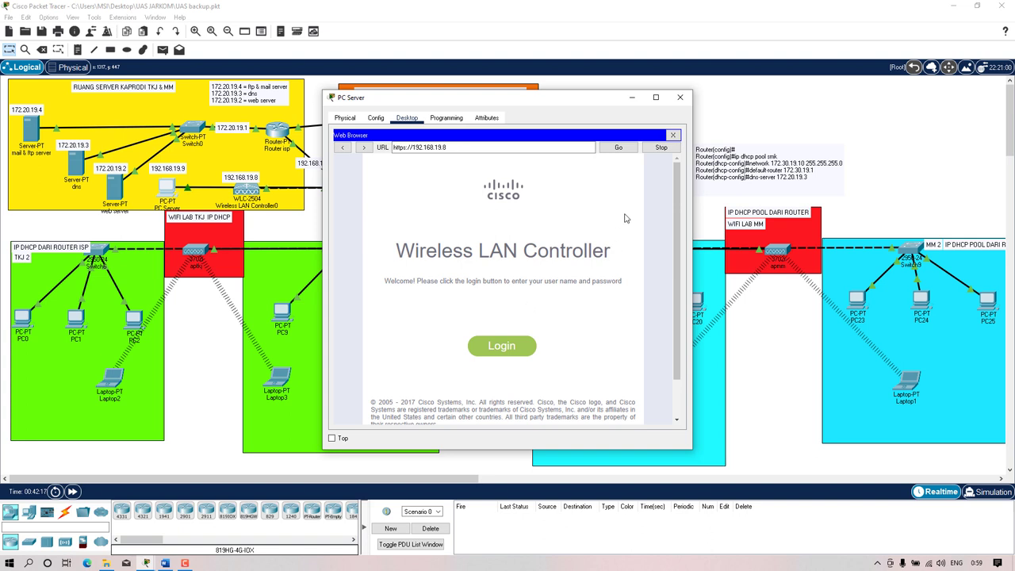
drag(692, 227, 947, 228)
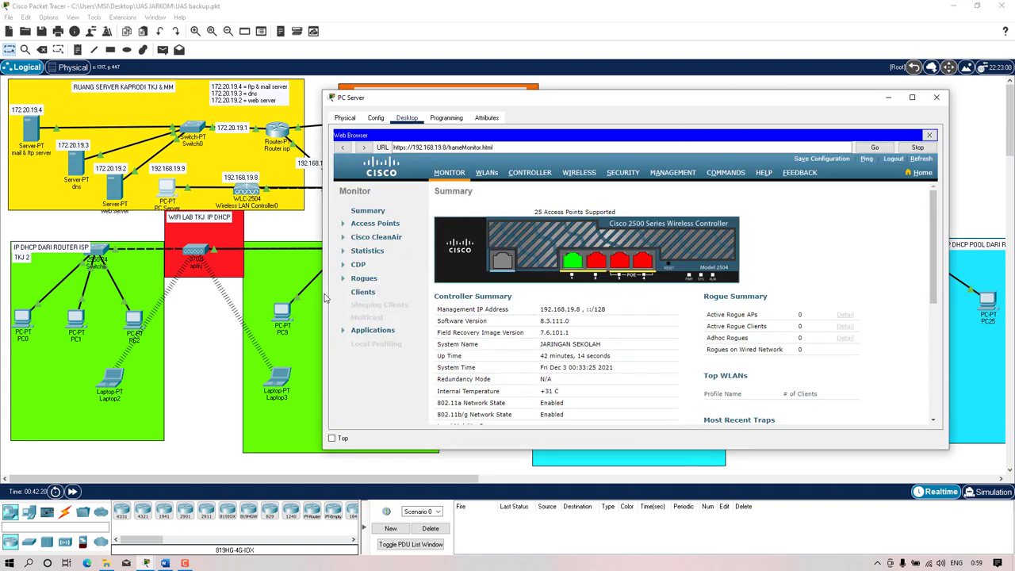
drag(317, 291, 95, 254)
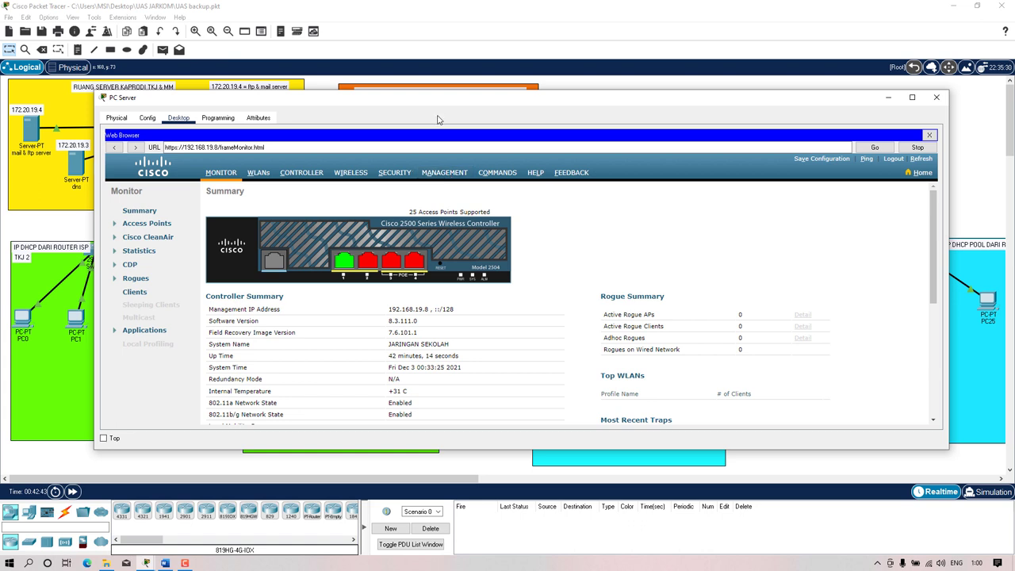
Review the controller's configured WLANs list
click(258, 176)
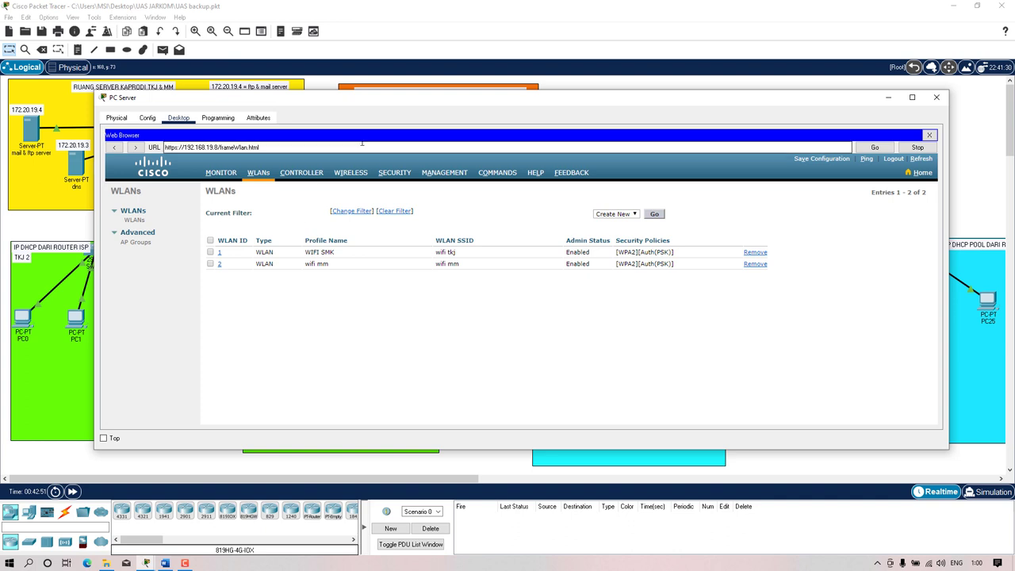
drag(484, 89, 496, 96)
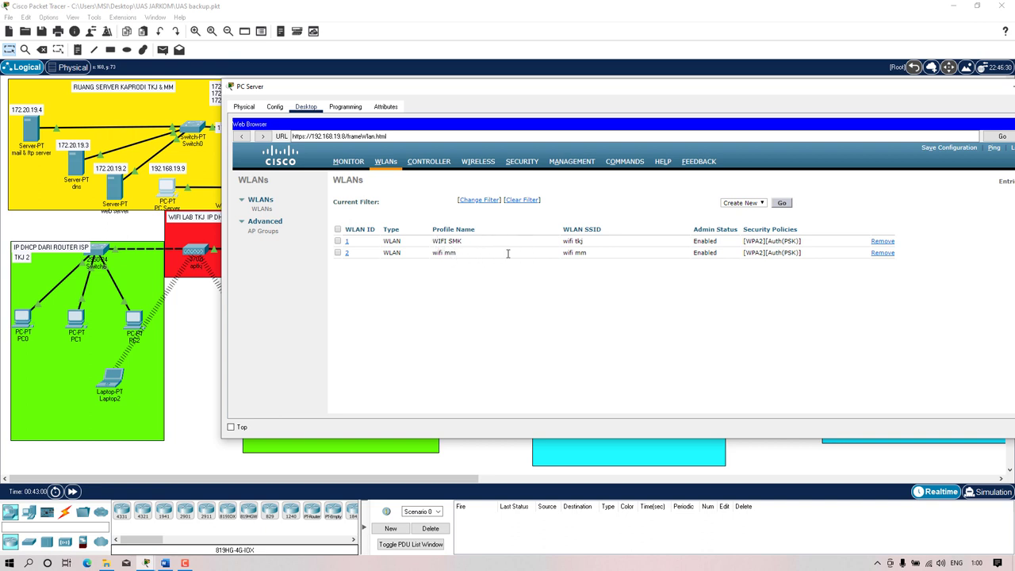
drag(563, 90, 439, 101)
View All APs, showing aptkj (192.168.19.5) and apmm (192.168.19.7) enabled
click(358, 176)
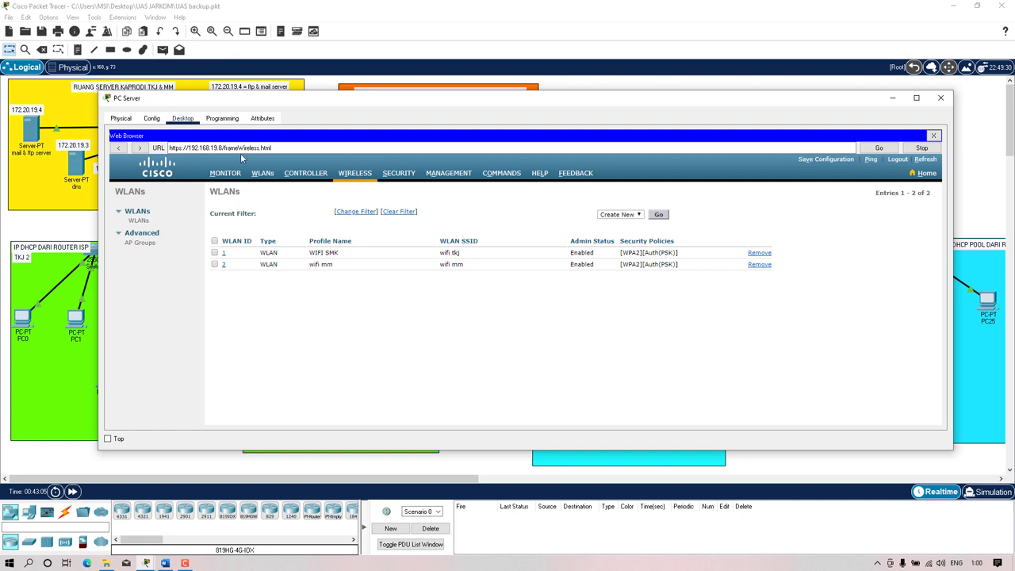
drag(314, 104, 435, 110)
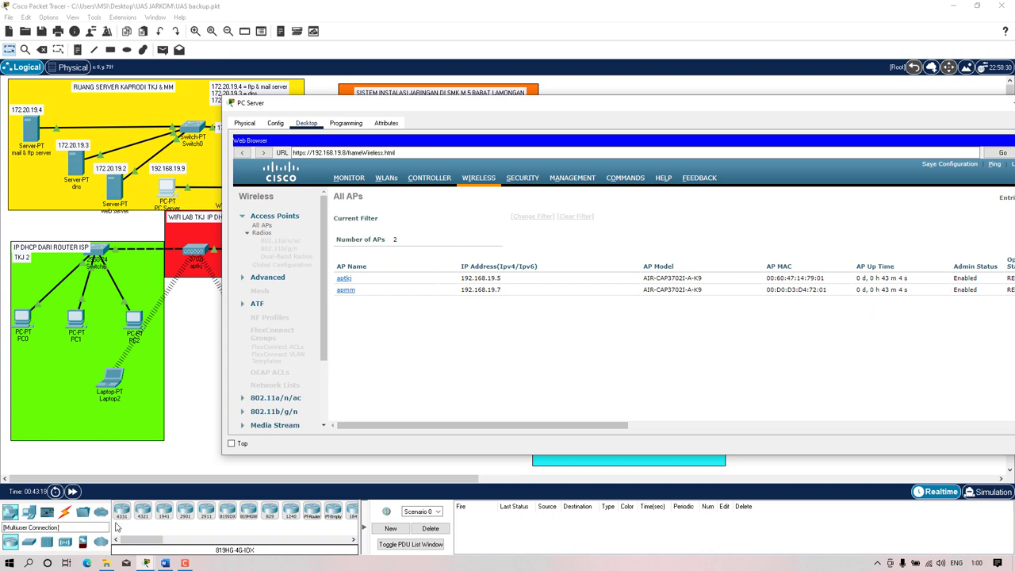
click(185, 563)
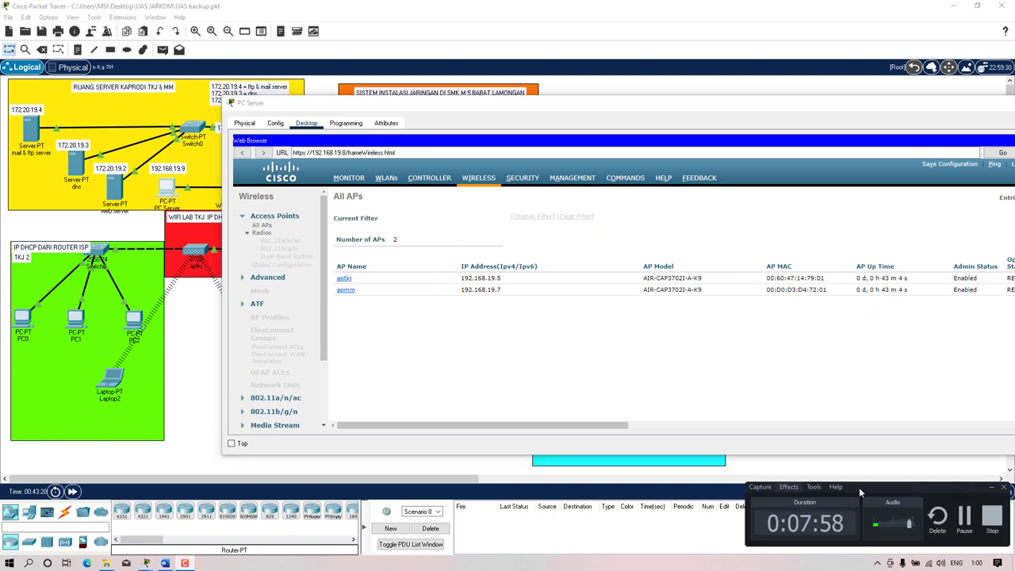
click(958, 524)
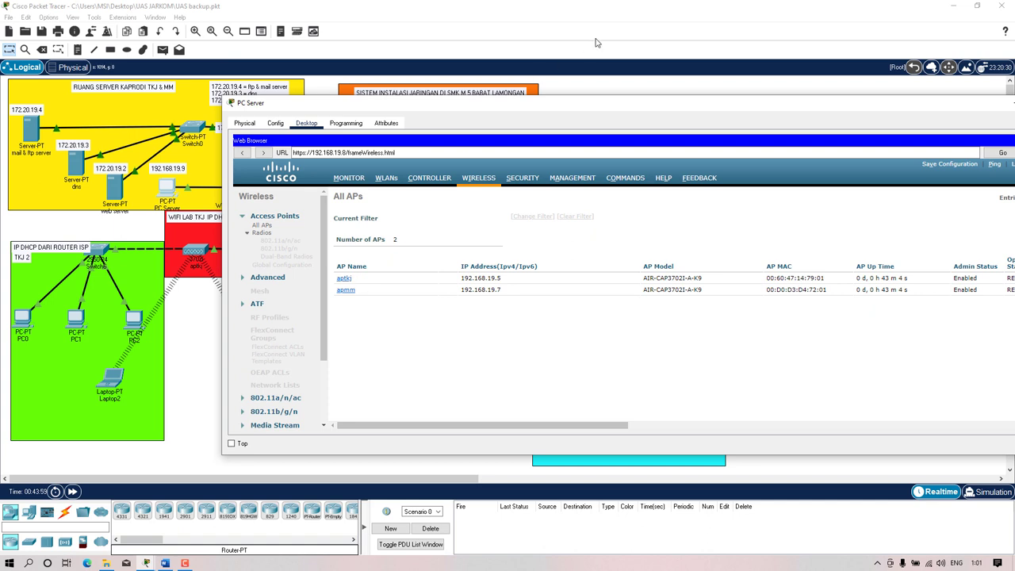
drag(583, 105, 334, 123)
drag(487, 121, 675, 97)
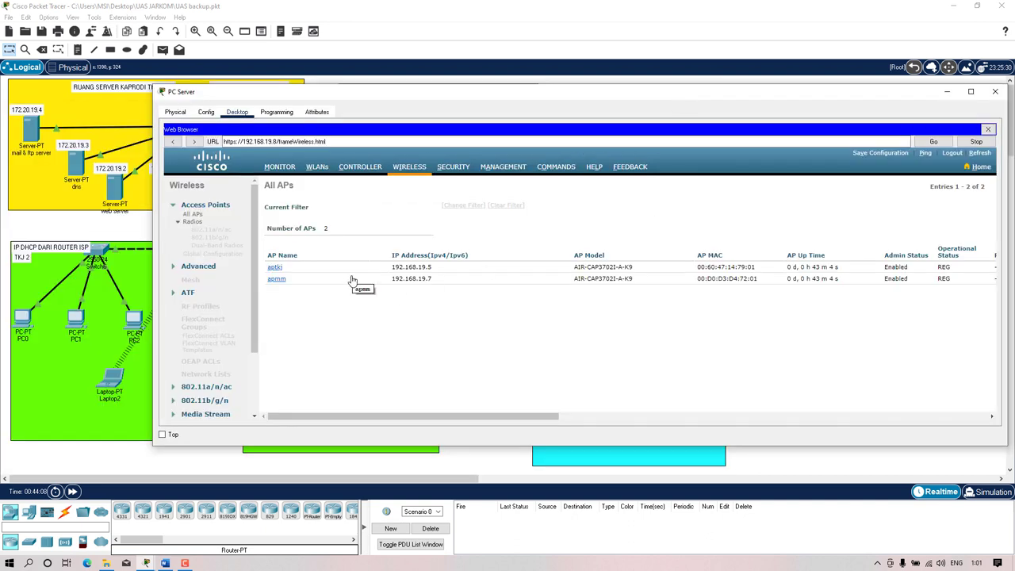
Go to WLANs > Advanced > AP Groups listing apmm, aptkj and default-group
click(326, 173)
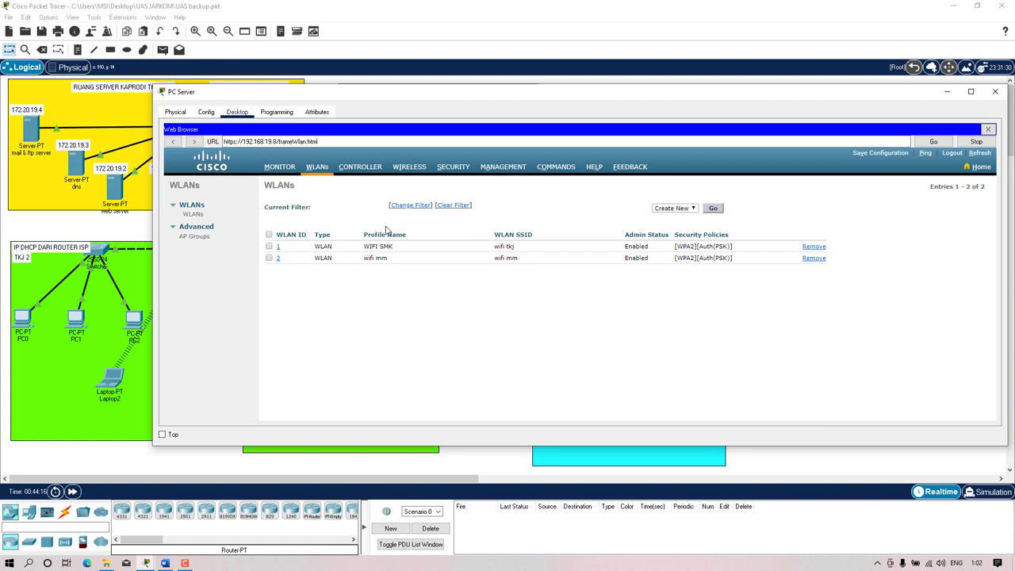
drag(424, 93, 492, 87)
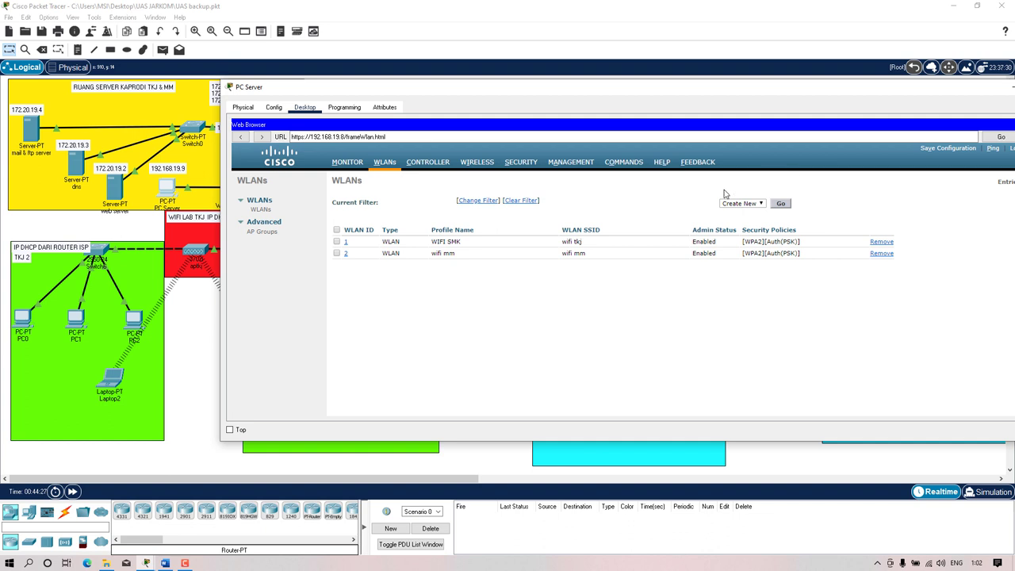
click(266, 235)
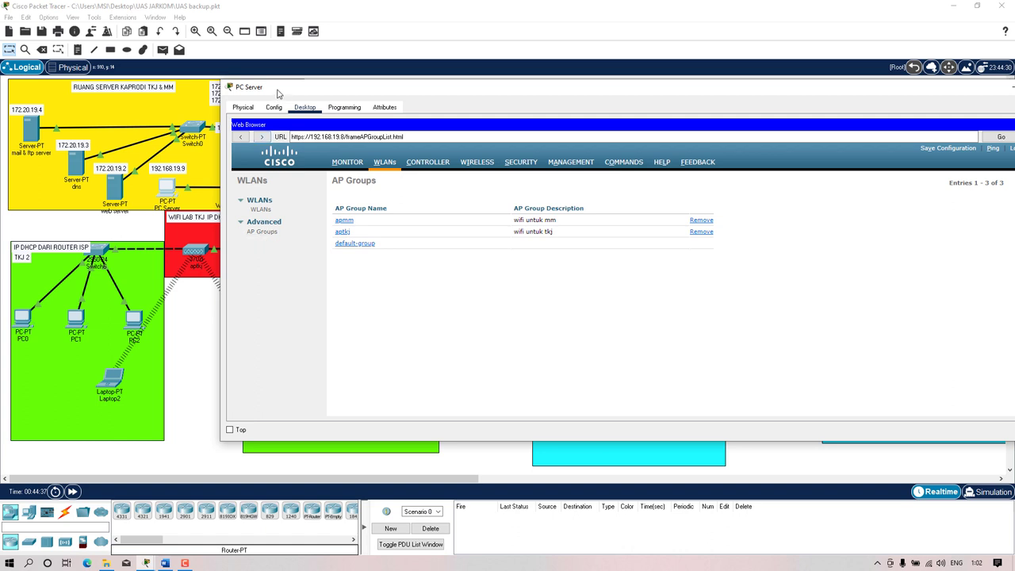
click(346, 225)
Inspect the apmm AP group's WLANs and APs, then return to the AP Groups list
double_click(346, 227)
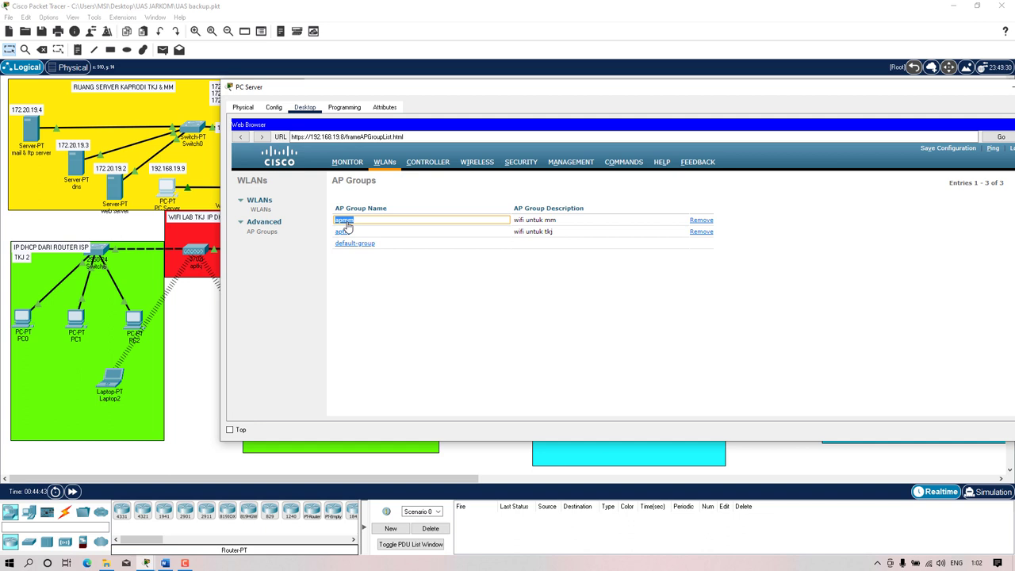
click(346, 227)
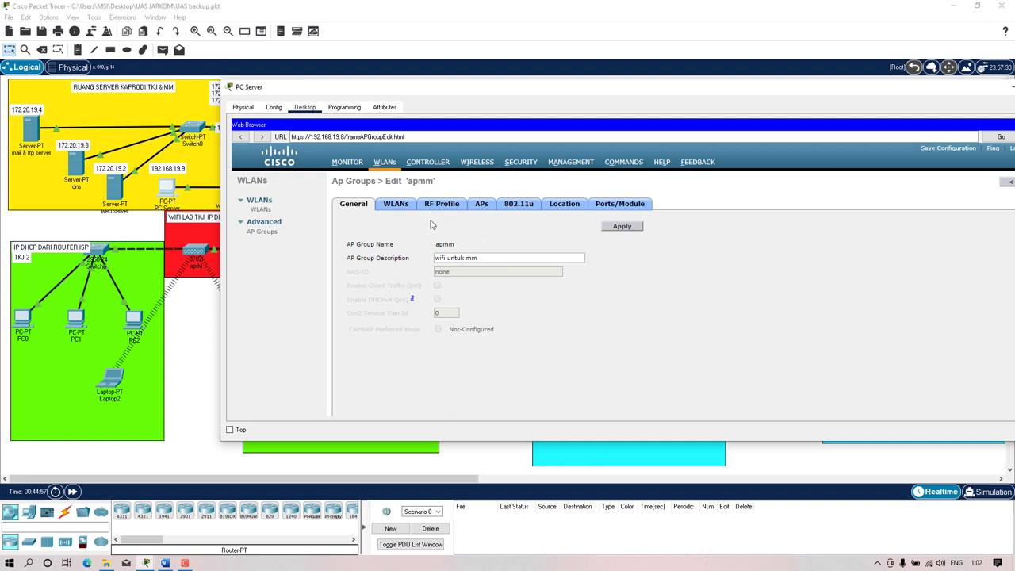
click(408, 205)
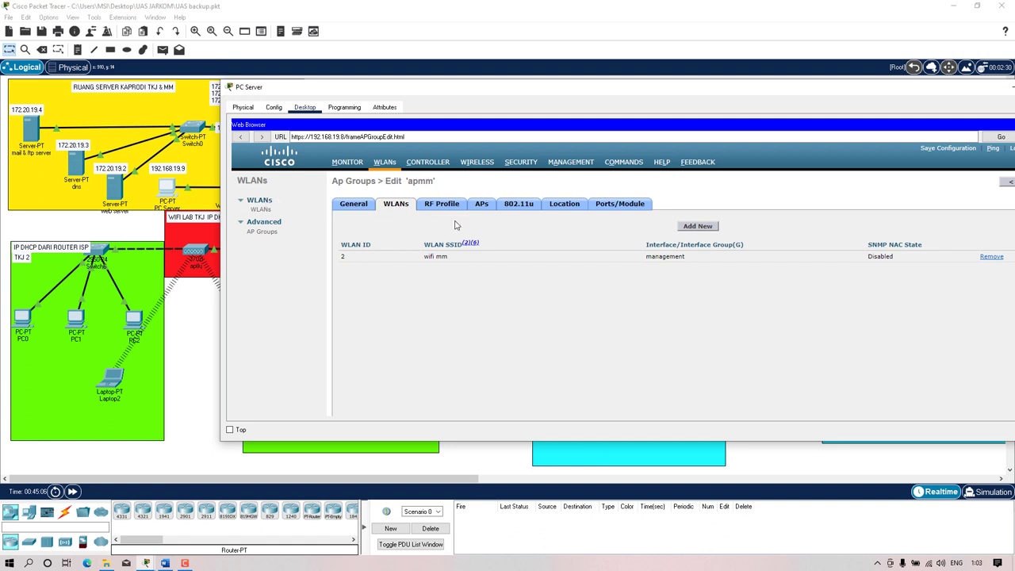
click(479, 205)
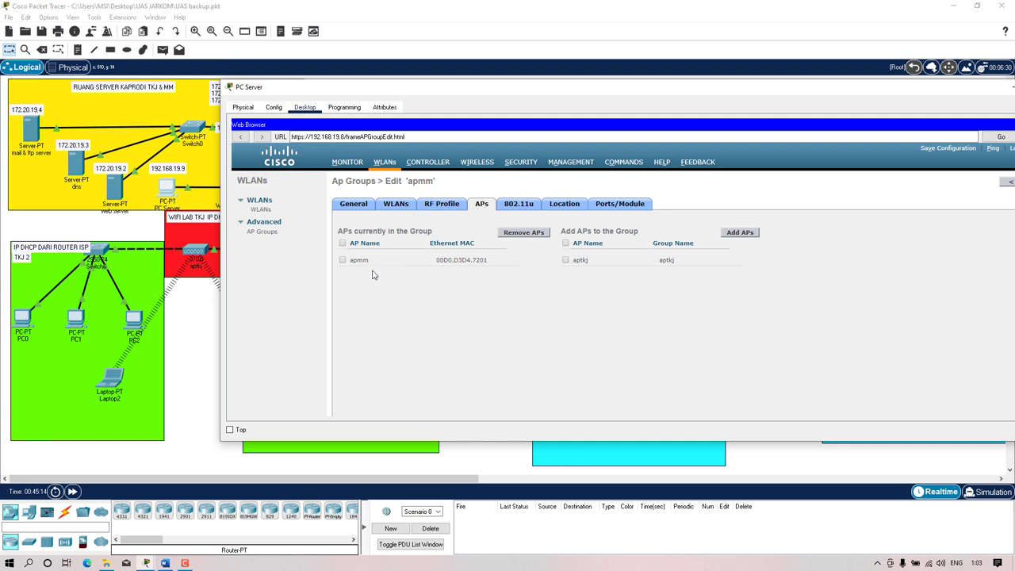
click(262, 231)
click(185, 563)
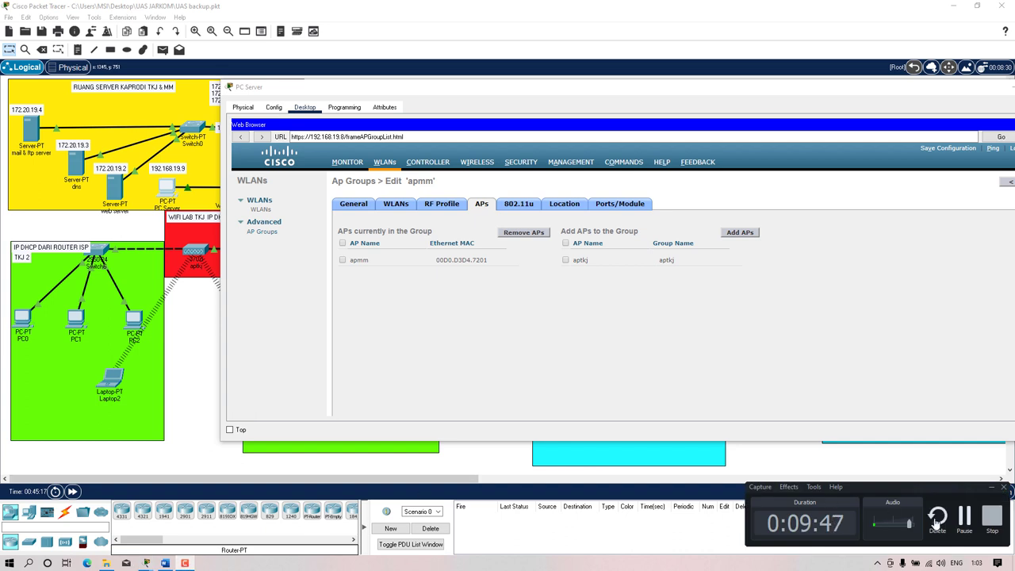
click(456, 339)
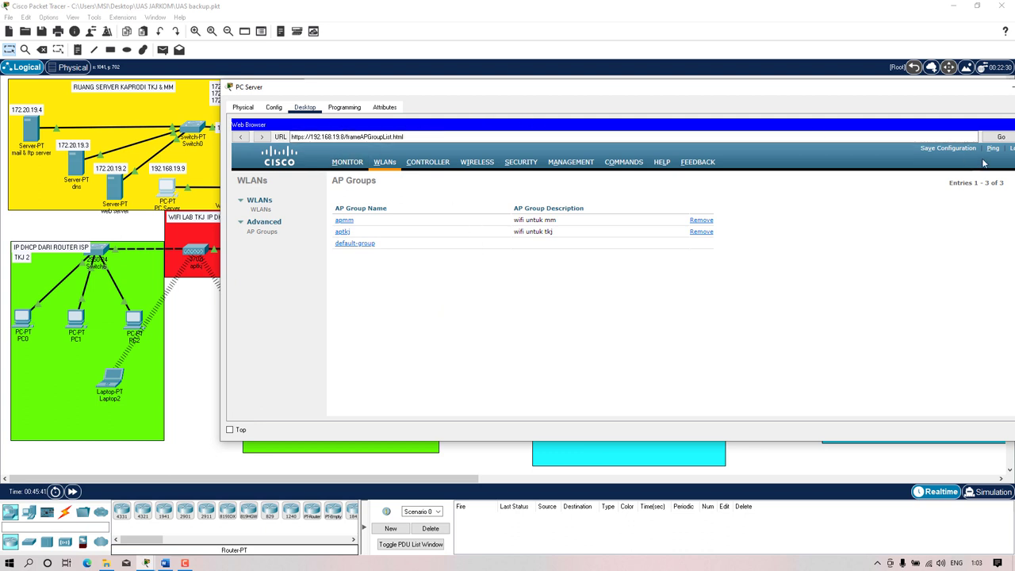
Review the controller's Monitor summary and expand its Statistics section
click(349, 163)
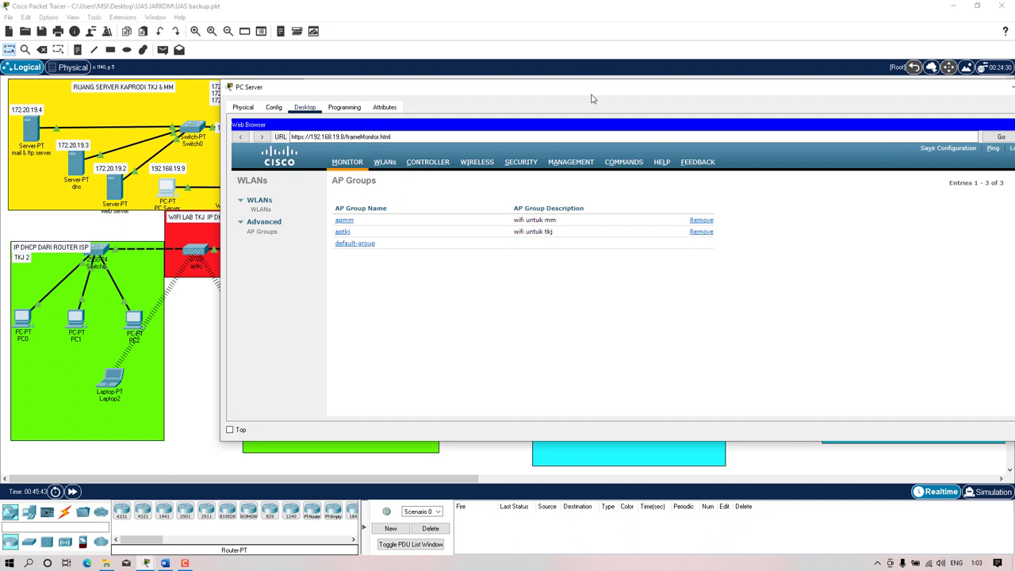
drag(592, 92, 631, 78)
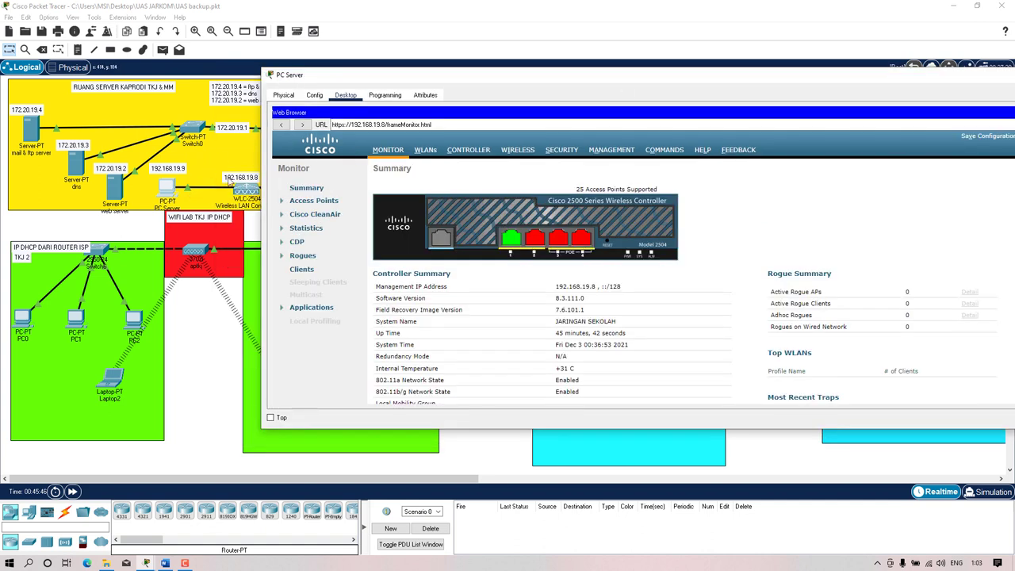
scroll(491, 319, down, 5)
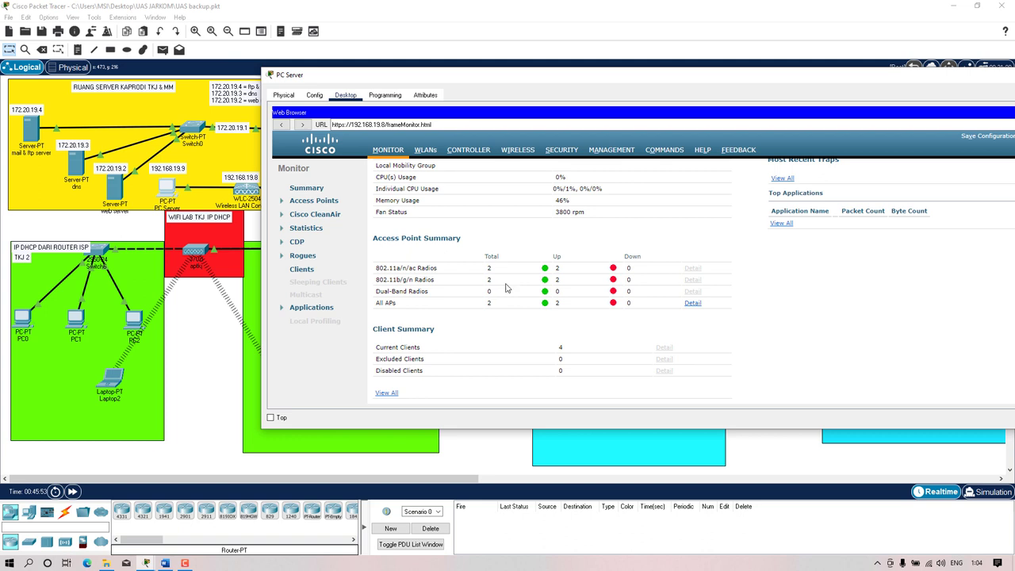
click(305, 229)
scroll(455, 259, up, 4)
scroll(455, 258, up, 2)
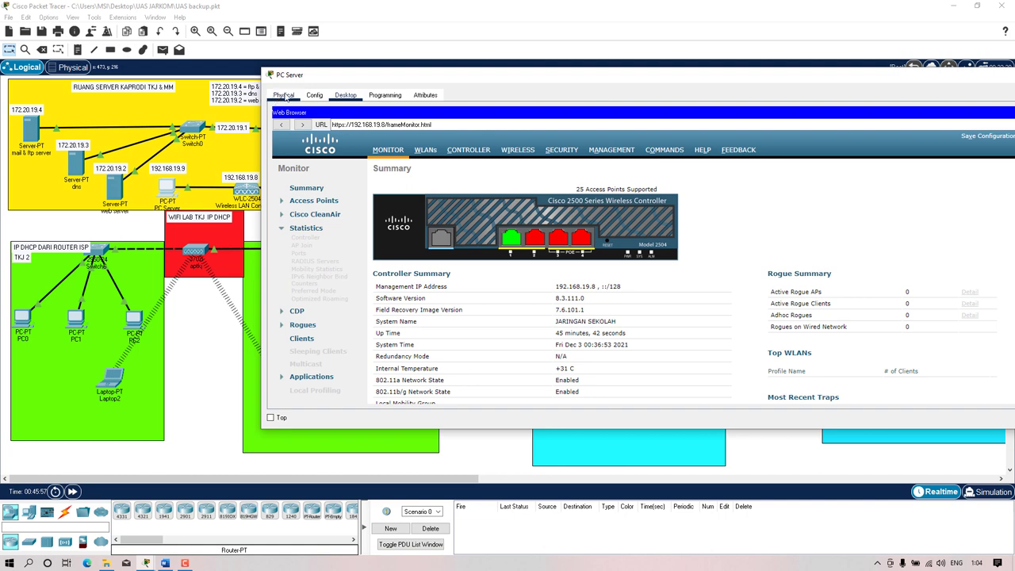
Close the PC Server window to reveal the full topology
drag(385, 79, 384, 68)
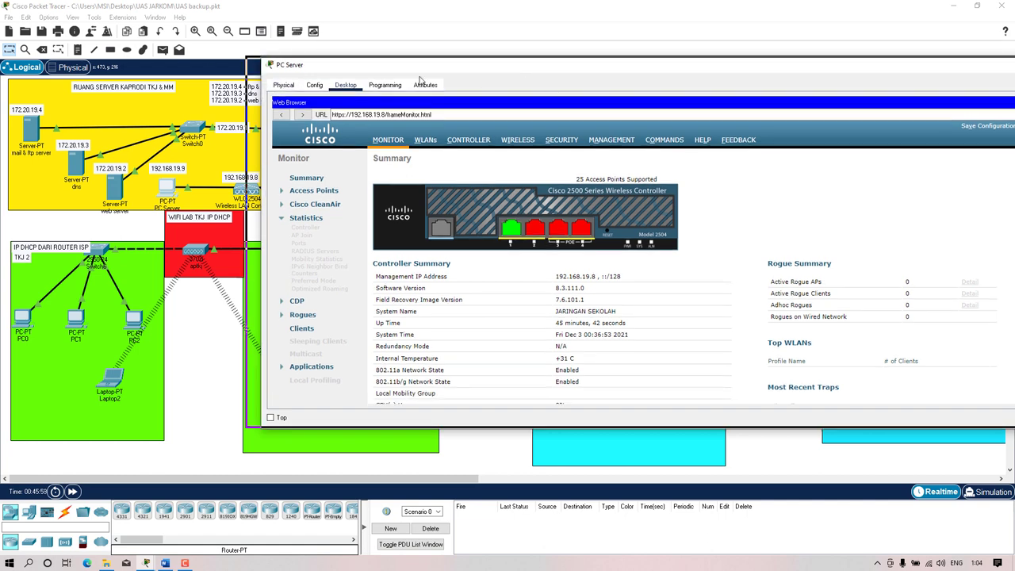
drag(475, 69, 246, 92)
click(870, 88)
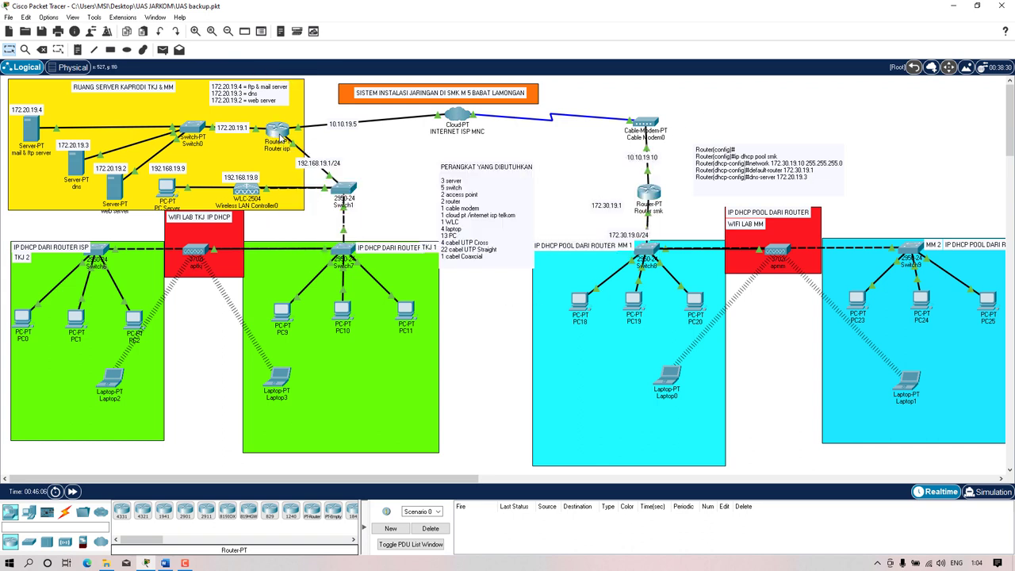
Ping Laptop2 and PC9 from PC0 with simple PDUs, deleting each successful entry
click(163, 49)
click(24, 318)
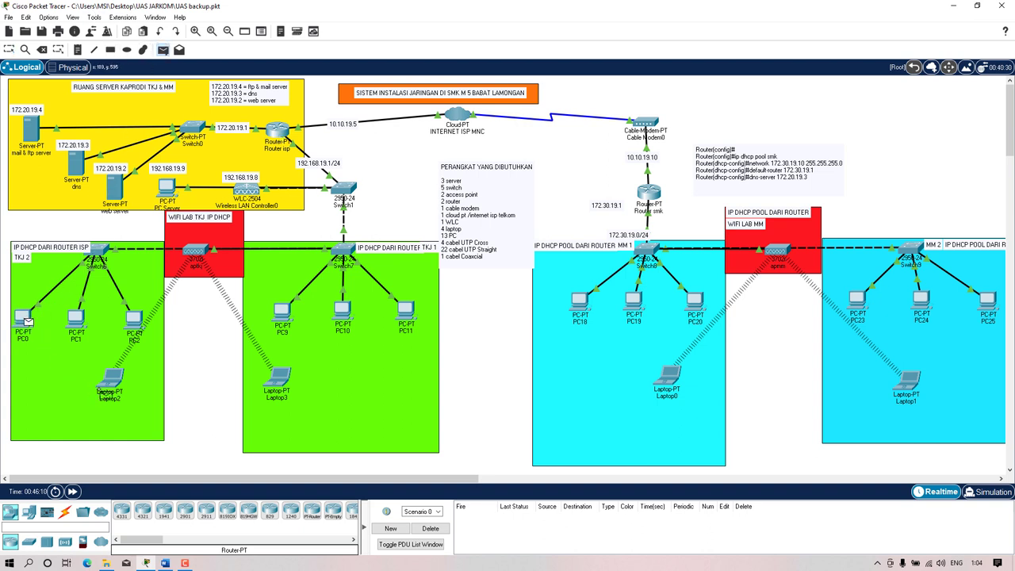
click(116, 387)
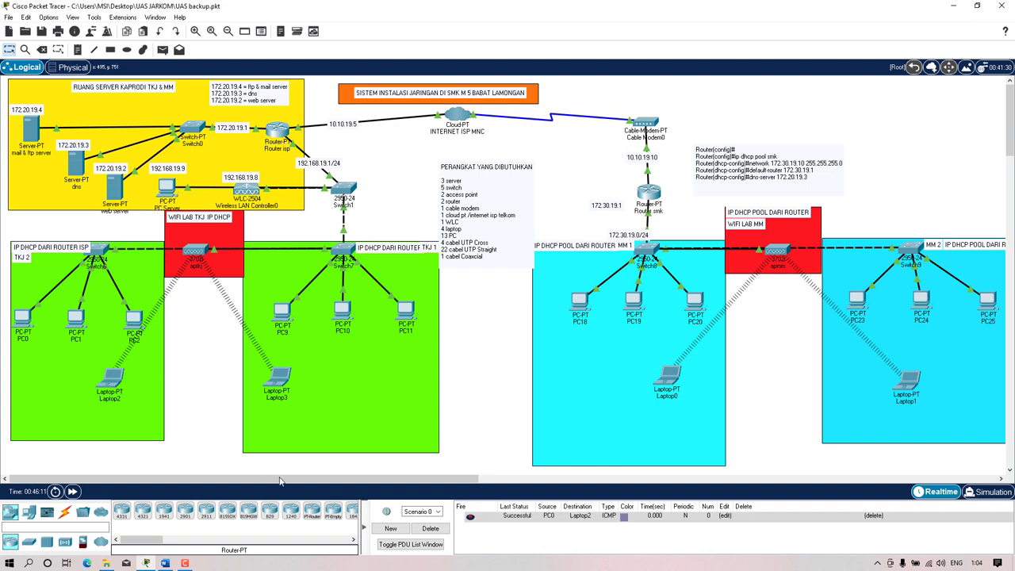
click(429, 529)
click(163, 50)
click(27, 322)
click(284, 315)
click(429, 529)
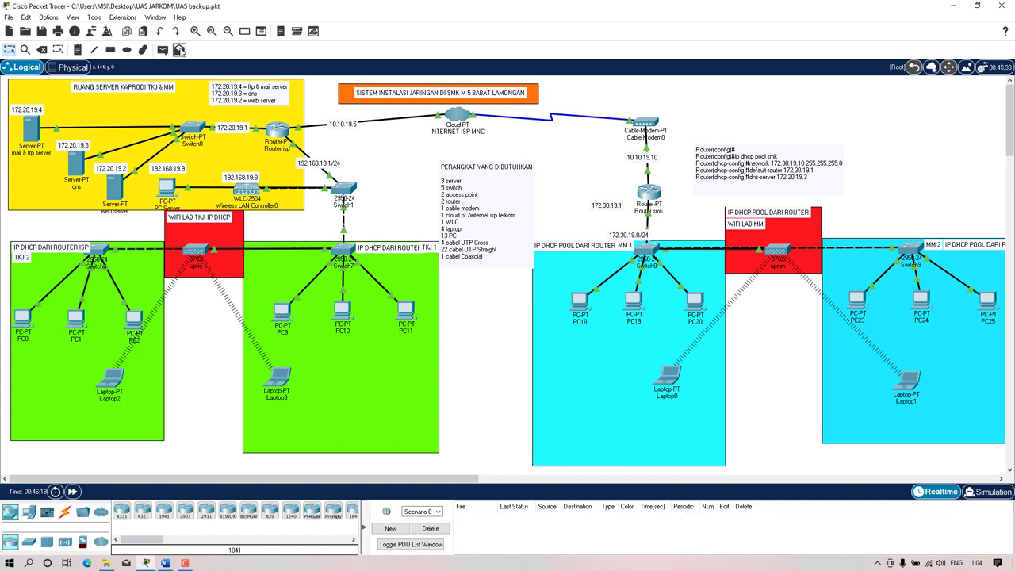
Try Laptop2→Laptop3 and Laptop3→Laptop2 pings, which fail, then open Laptop3's Desktop
click(162, 50)
click(114, 379)
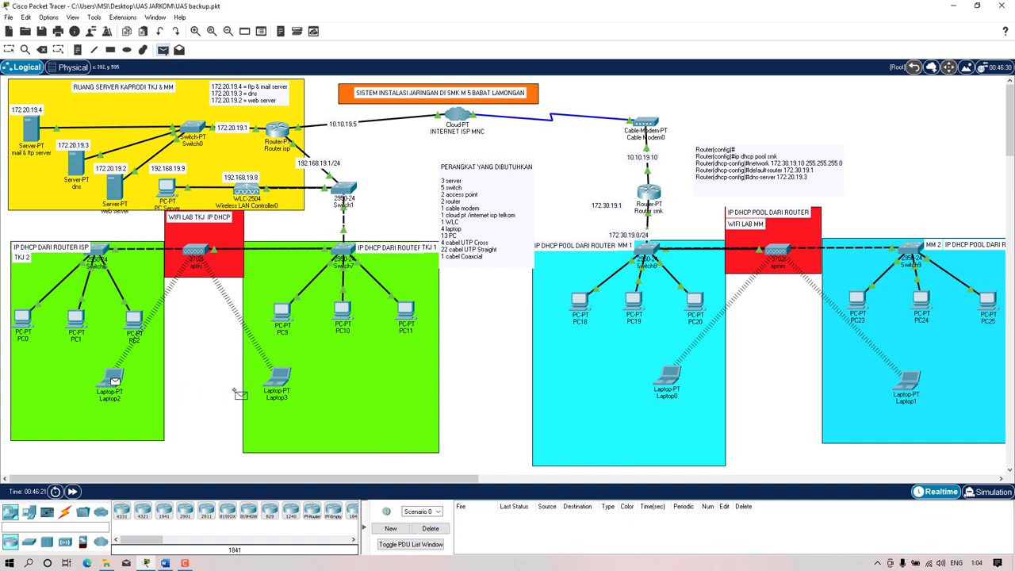
click(292, 387)
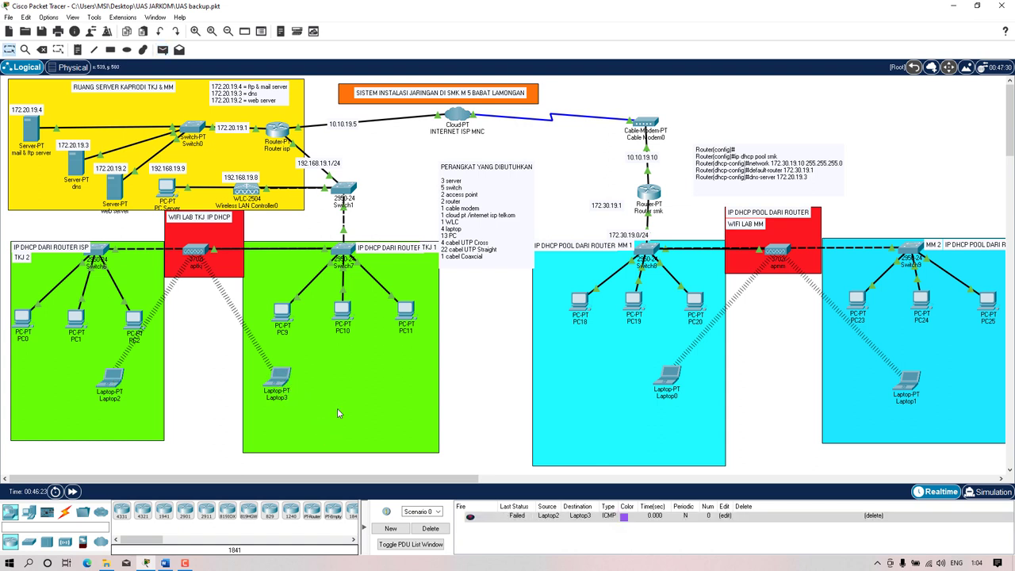
click(429, 528)
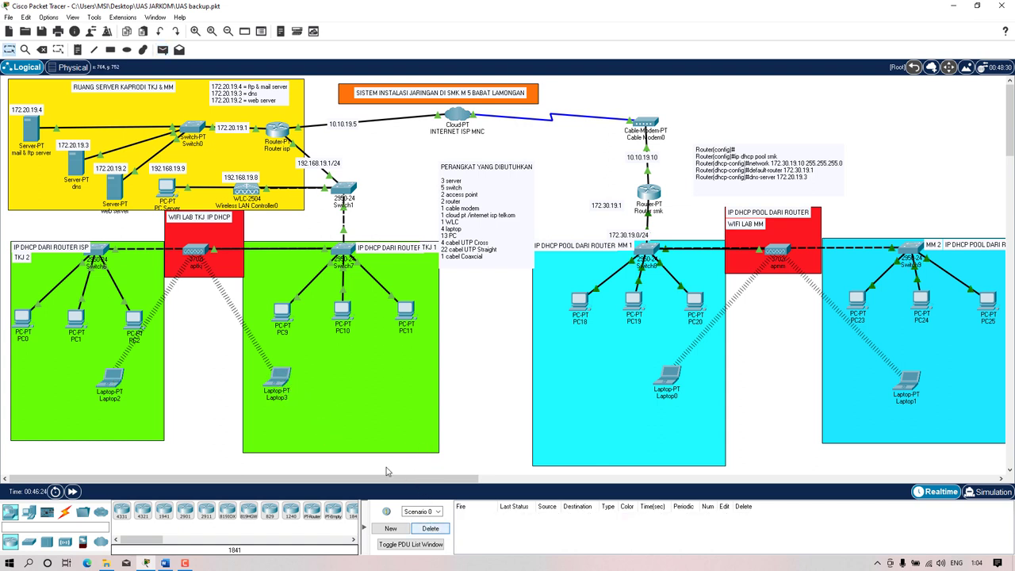
click(162, 49)
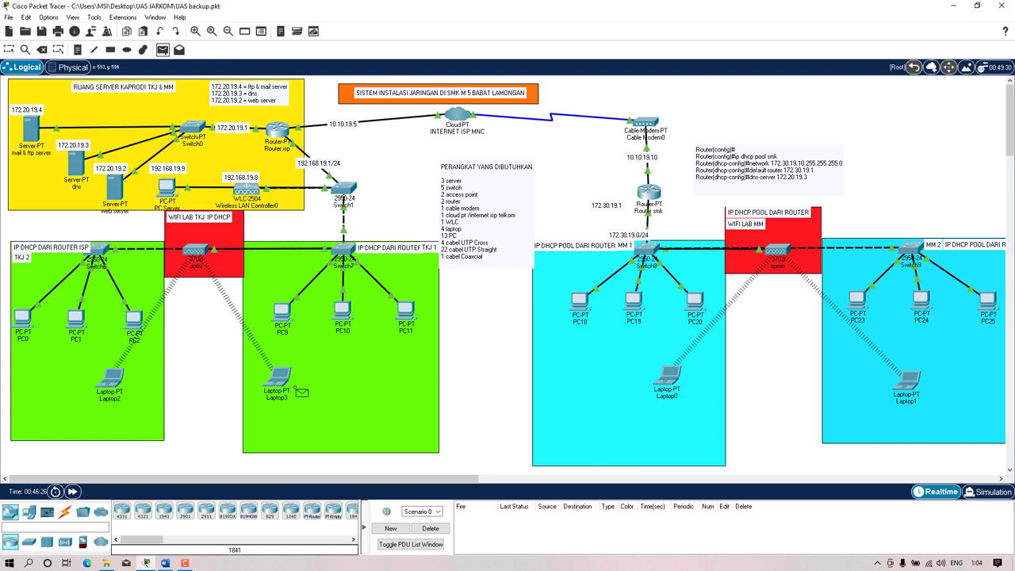
click(281, 378)
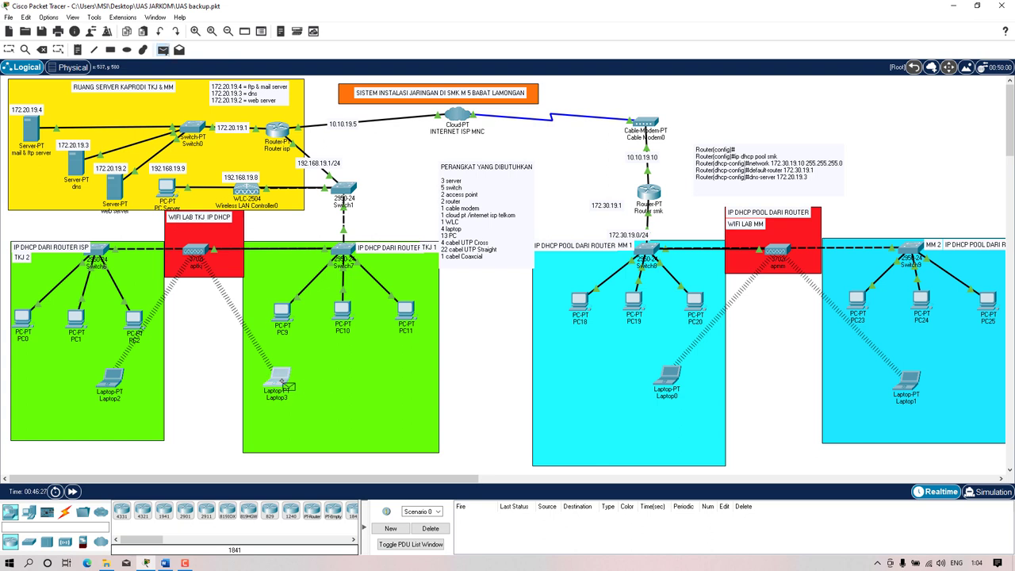
click(119, 386)
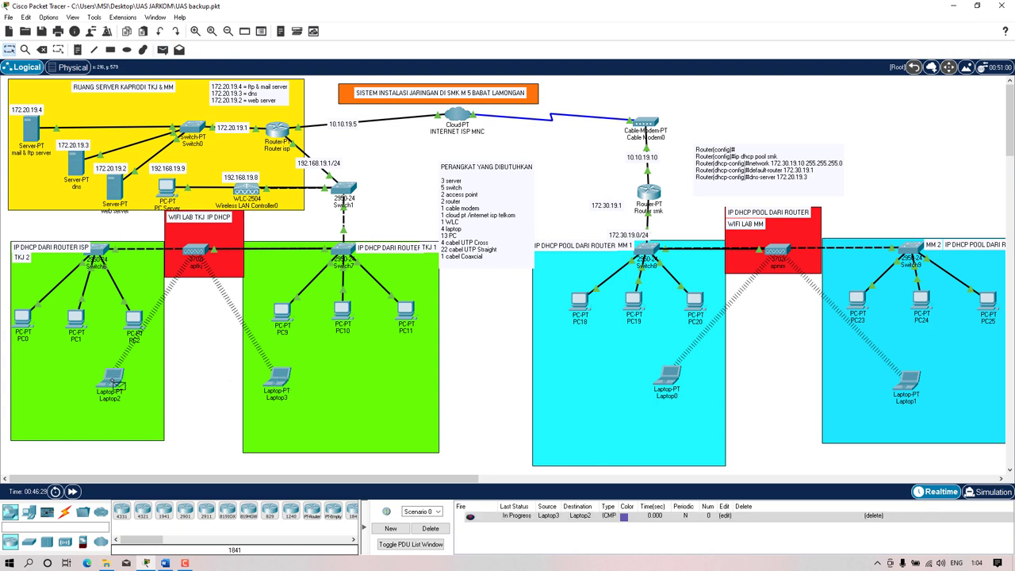
click(471, 518)
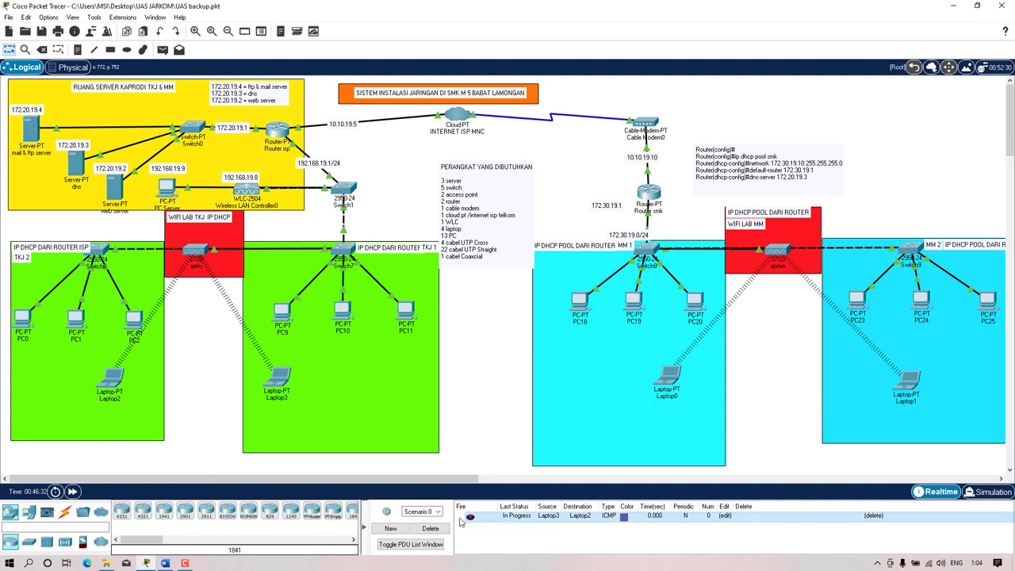
click(430, 529)
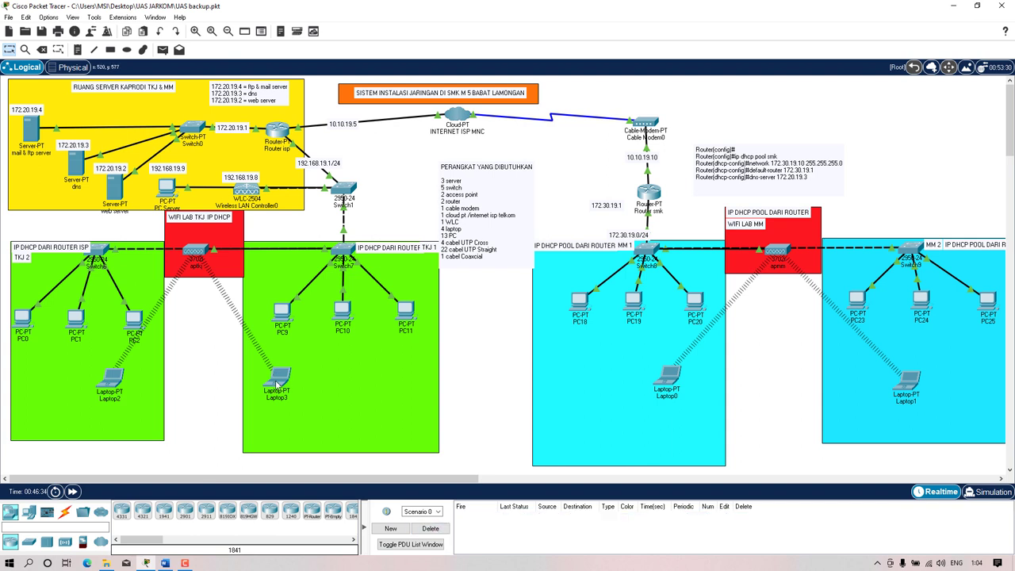
click(277, 385)
click(408, 117)
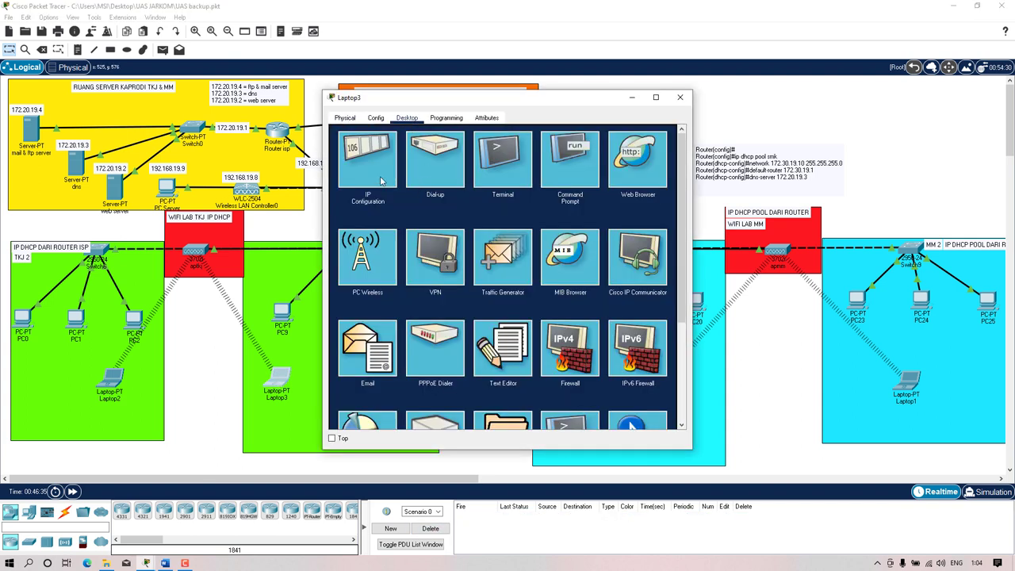
Switch Laptop3's IP configuration to DHCP, obtaining 192.168.19.13
click(381, 180)
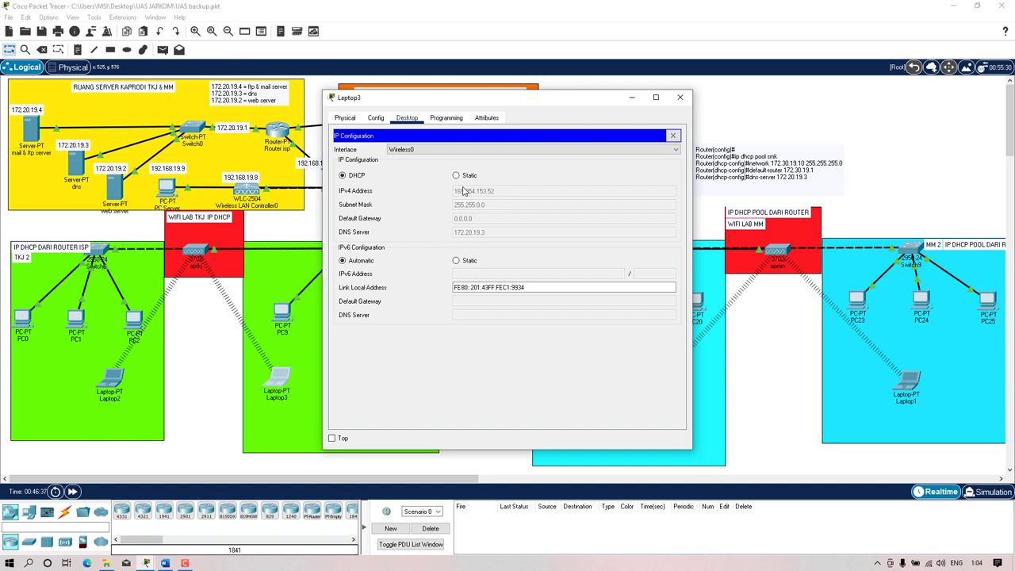
click(353, 179)
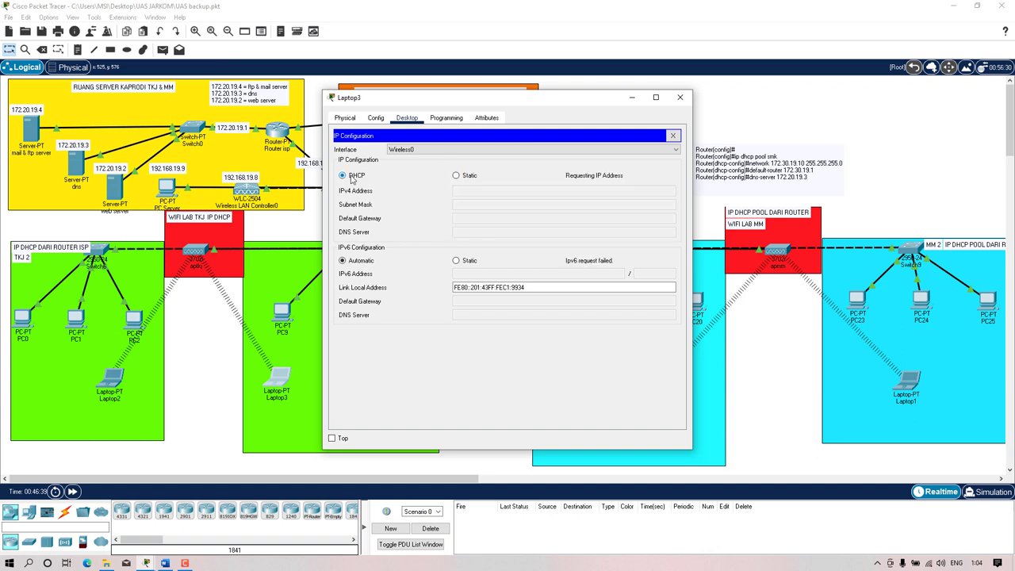
click(679, 98)
Ping Laptop3 from Laptop2 successfully and delete the PDU entry
click(163, 49)
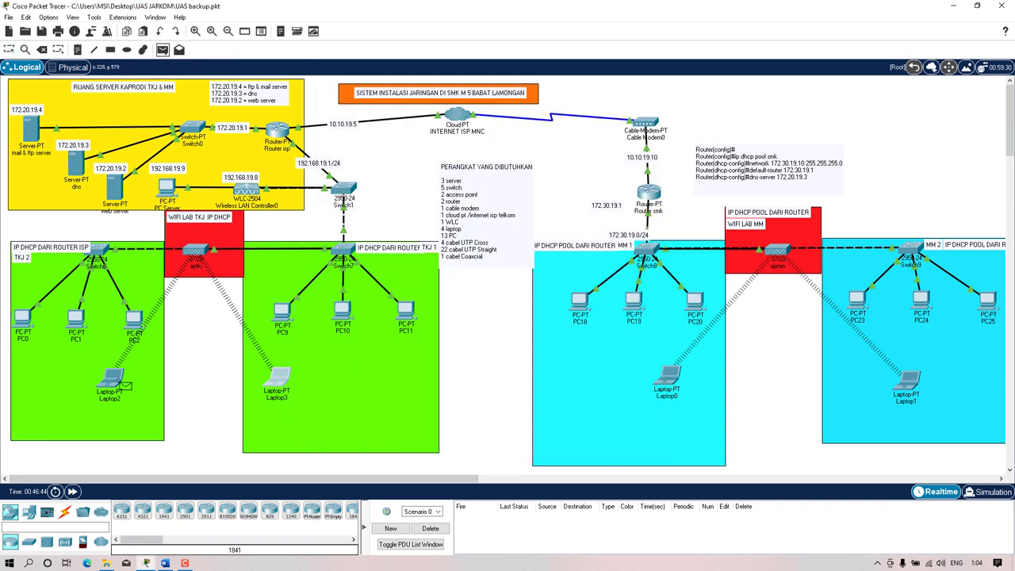
click(119, 381)
click(280, 379)
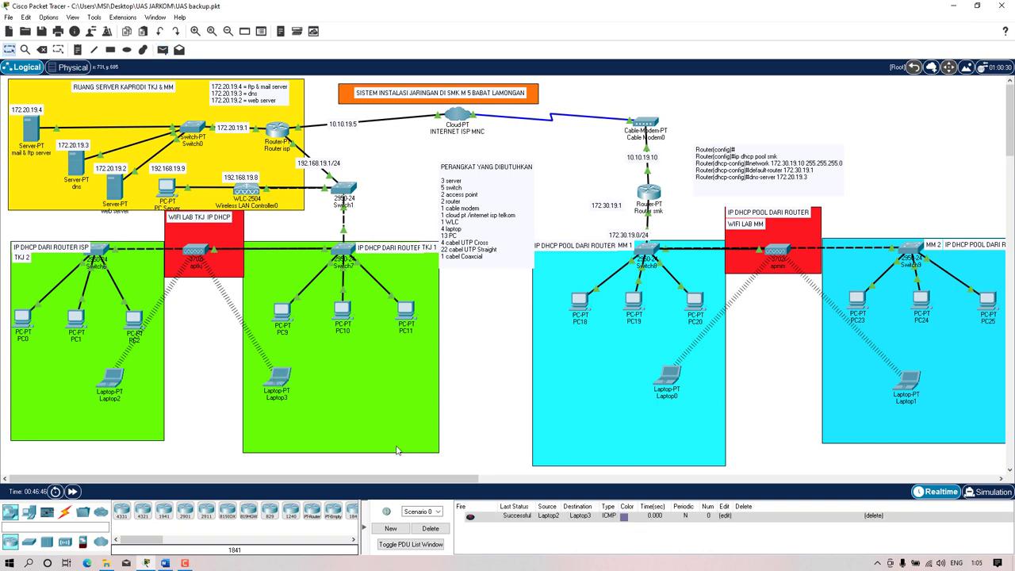
click(429, 528)
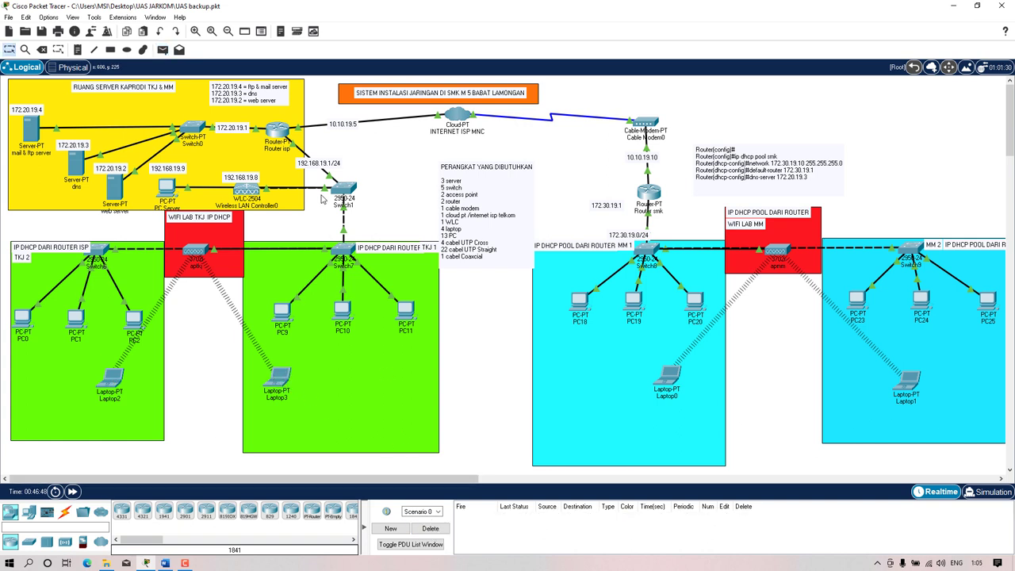